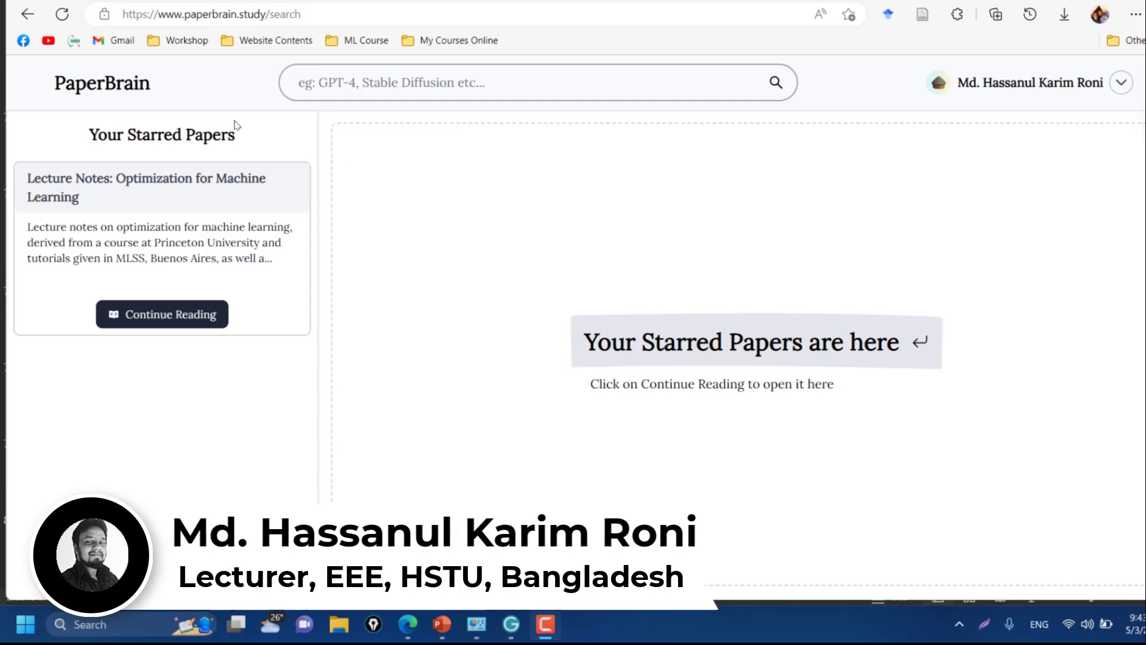
Search PaperBrain for papers on 'microgrid control'
{"action": "left_click", "coordinate": [448, 83]}
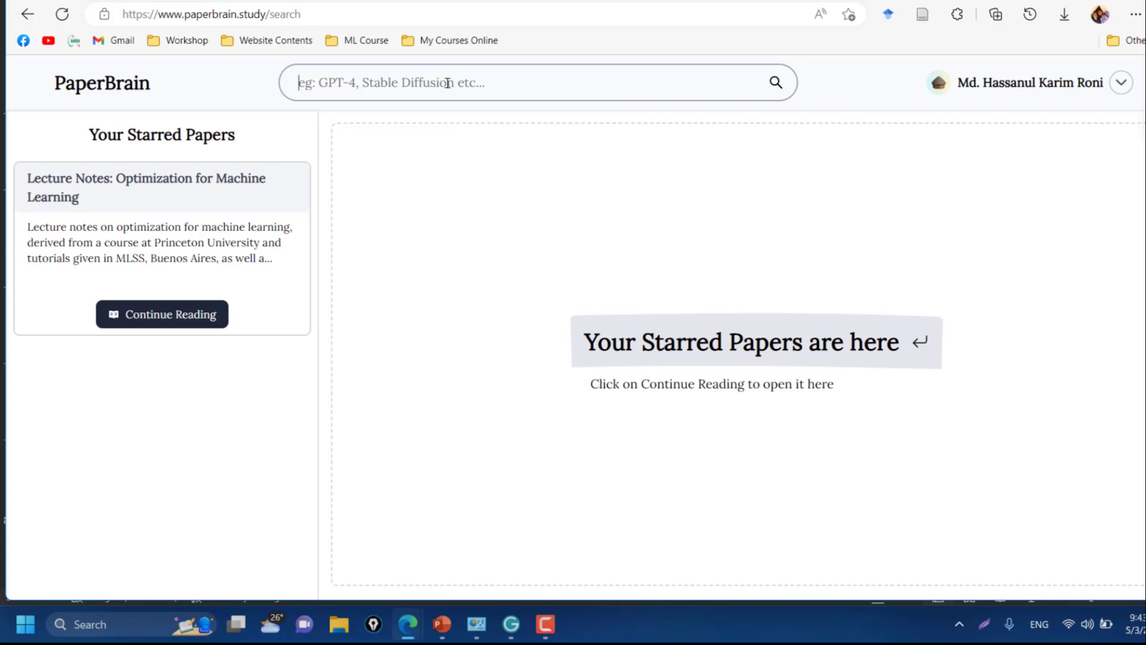
{"action": "type", "text": "m"}
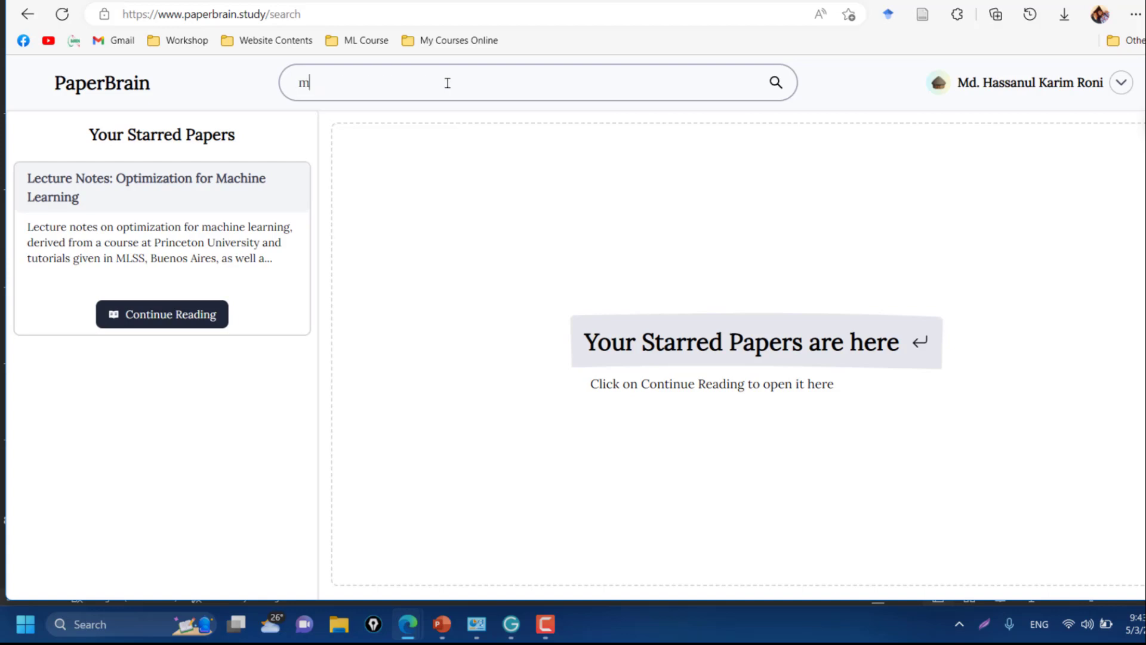
{"action": "type", "text": "icrogrid control"}
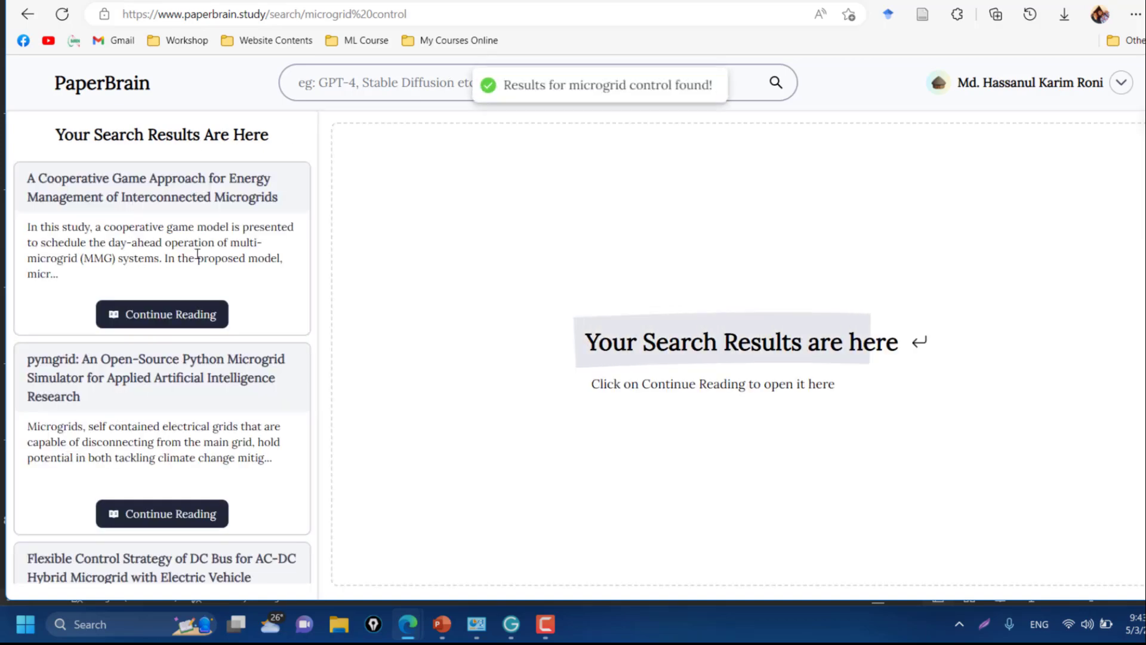
Scroll the search results past the DC bus control and cyber intrusion papers to the Microgrid Resilience card
{"action": "scroll", "coordinate": [198, 254], "scroll_direction": "down", "scroll_amount": 1}
{"action": "scroll", "coordinate": [198, 254], "scroll_direction": "up", "scroll_amount": 1}
{"action": "scroll", "coordinate": [203, 251], "scroll_direction": "down", "scroll_amount": 4}
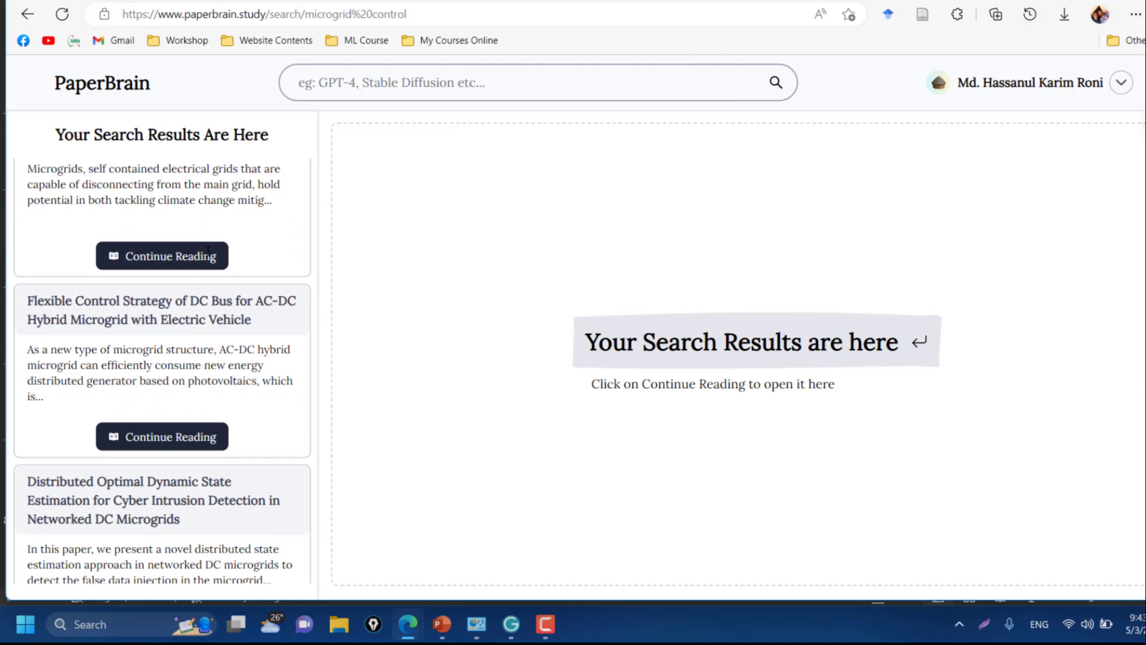
{"action": "scroll", "coordinate": [207, 250], "scroll_direction": "down", "scroll_amount": 15}
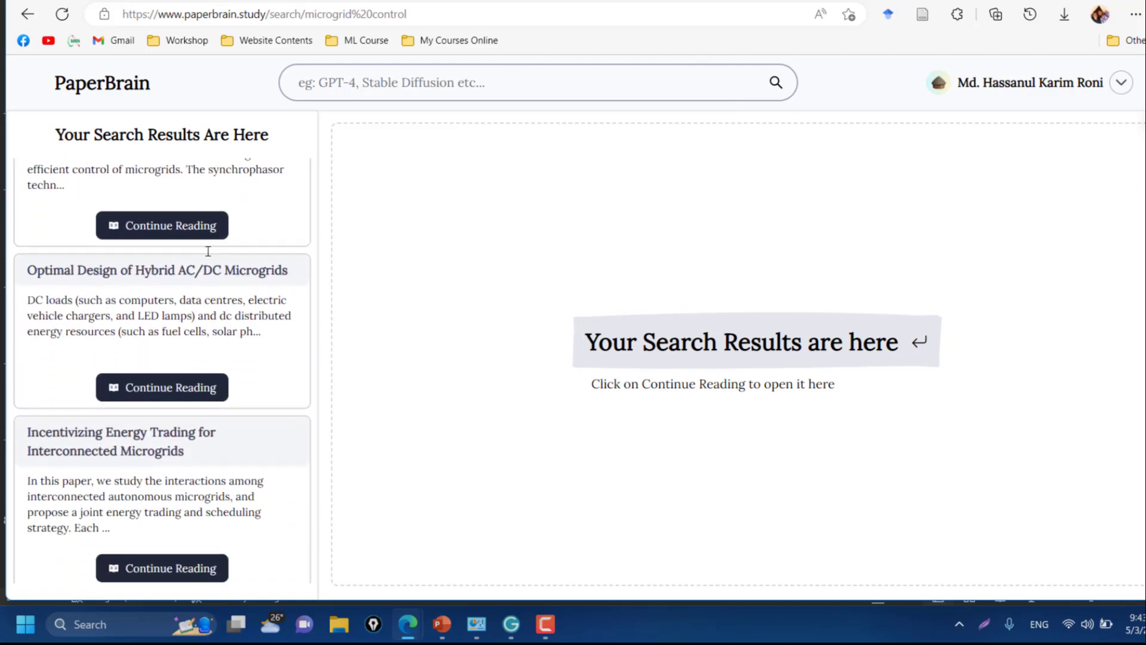
{"action": "scroll", "coordinate": [207, 250], "scroll_direction": "up", "scroll_amount": 15}
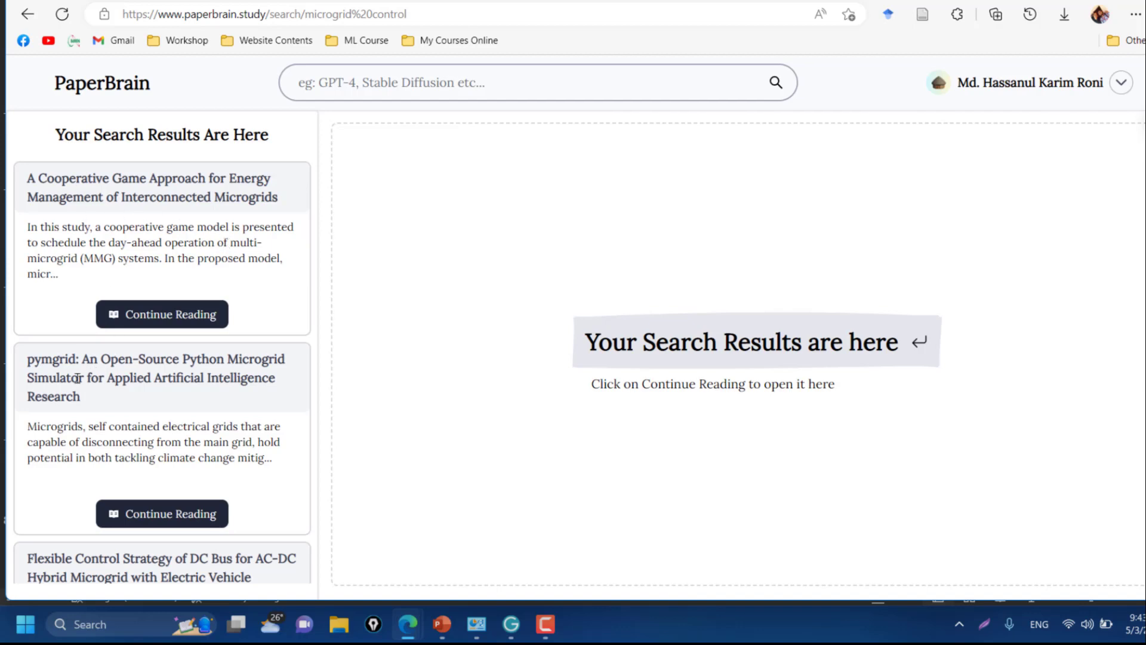
{"action": "scroll", "coordinate": [104, 380], "scroll_direction": "down", "scroll_amount": 1}
{"action": "scroll", "coordinate": [89, 370], "scroll_direction": "down", "scroll_amount": 4}
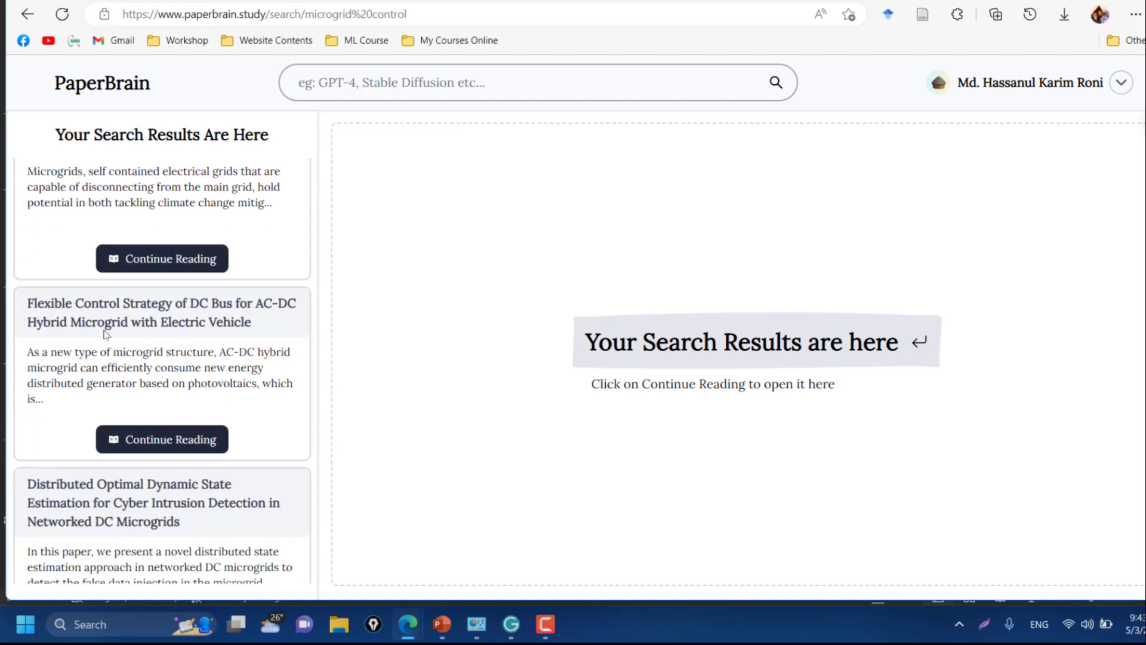
{"action": "scroll", "coordinate": [229, 318], "scroll_direction": "down", "scroll_amount": 6}
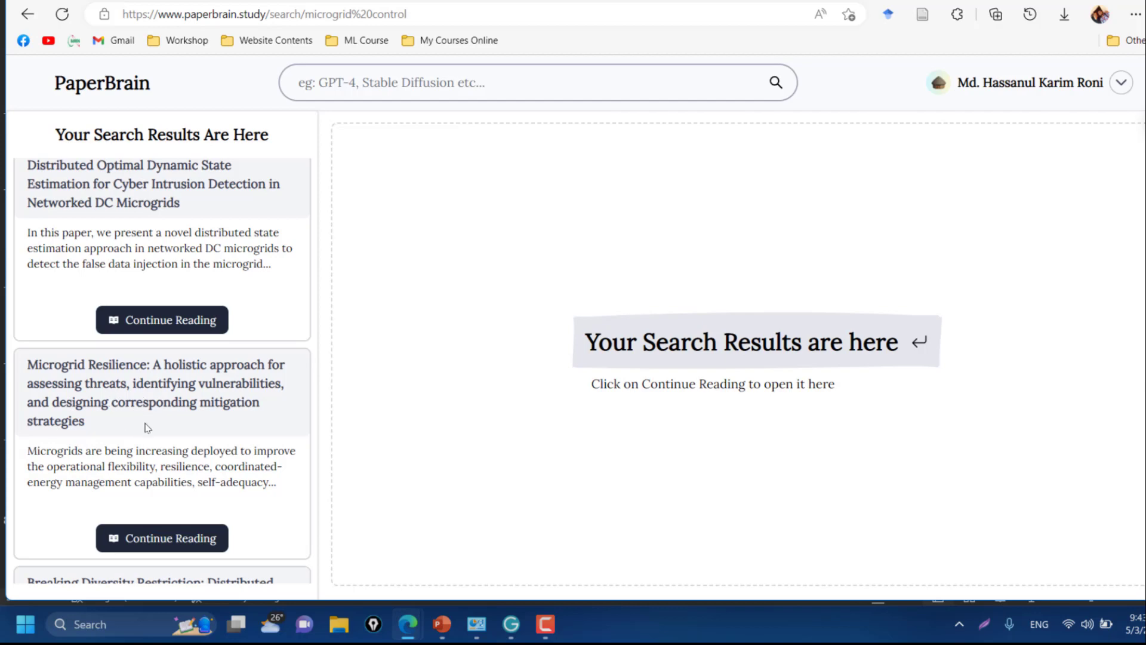
Show the Microgrid Resilience paper's title, authors and full abstract in the reading area
{"action": "left_click", "coordinate": [150, 546]}
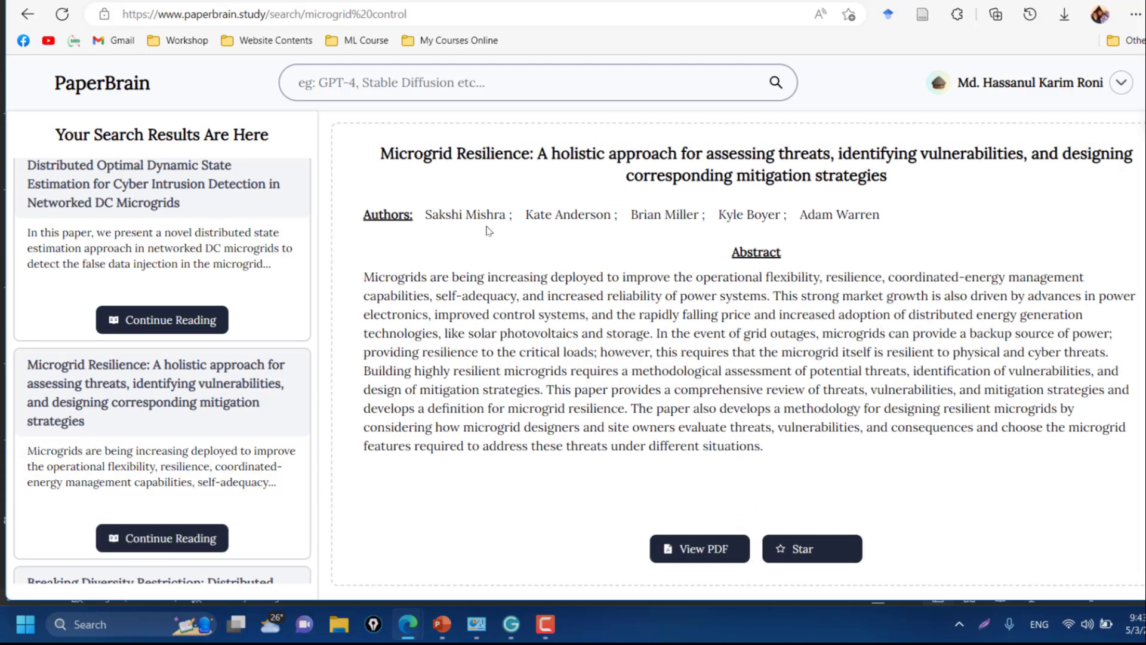
{"action": "scroll", "coordinate": [436, 303], "scroll_direction": "down", "scroll_amount": 1}
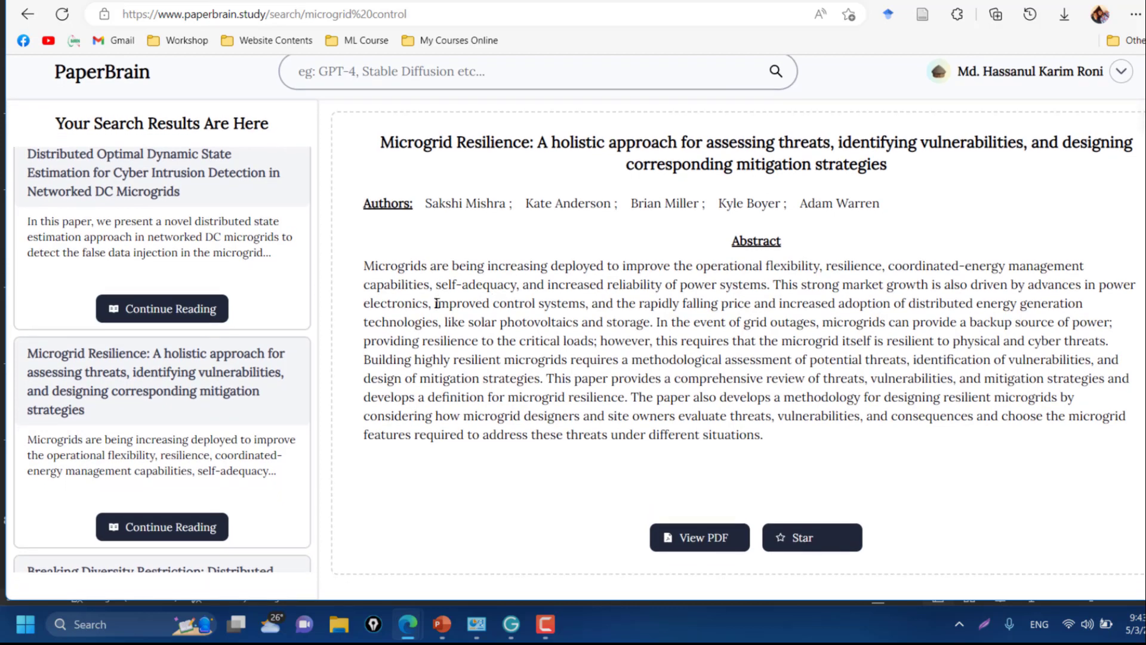
Open the paper's 24-page PDF and scroll into its introduction
{"action": "left_click", "coordinate": [686, 539]}
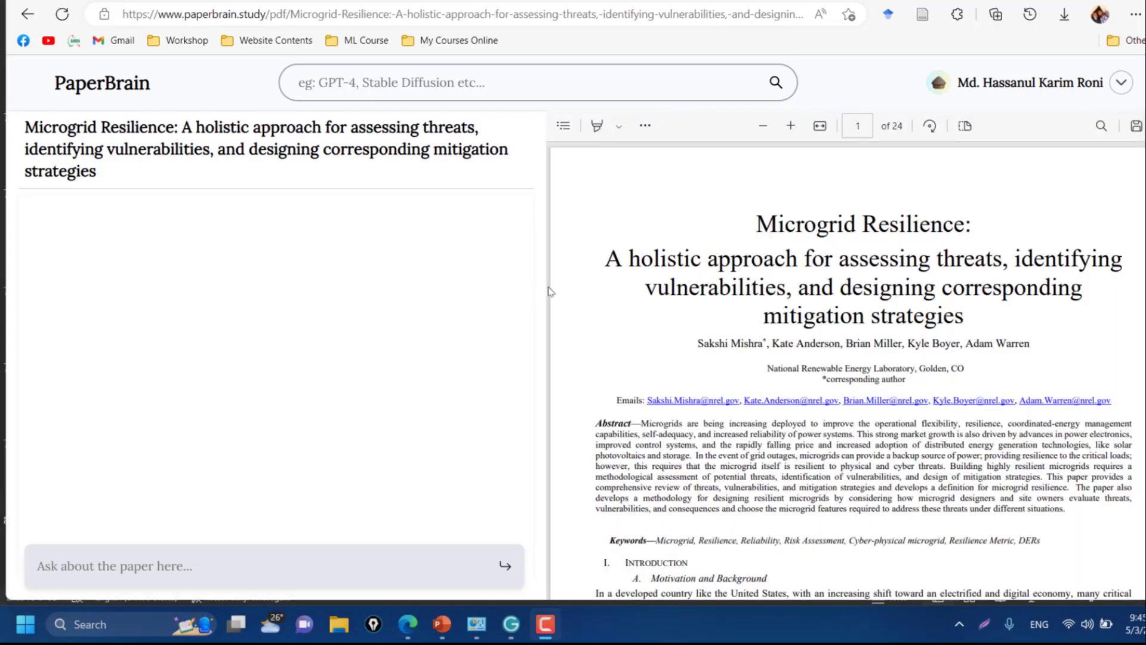
{"action": "scroll", "coordinate": [552, 292], "scroll_direction": "down", "scroll_amount": 1}
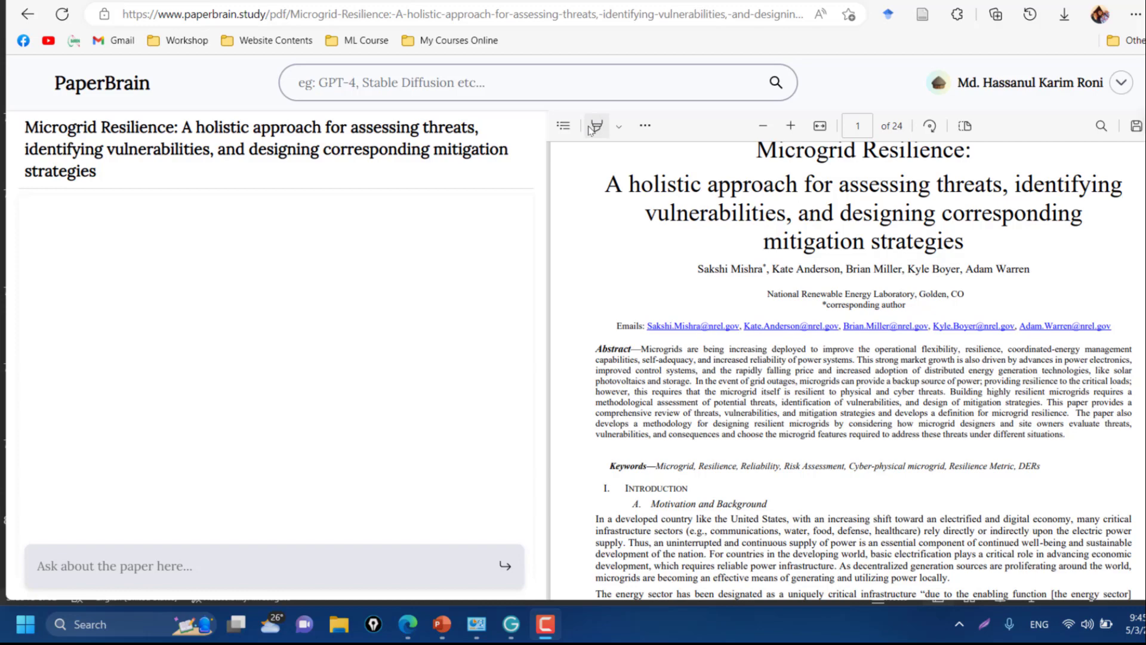
{"action": "scroll", "coordinate": [673, 376], "scroll_direction": "down", "scroll_amount": 3}
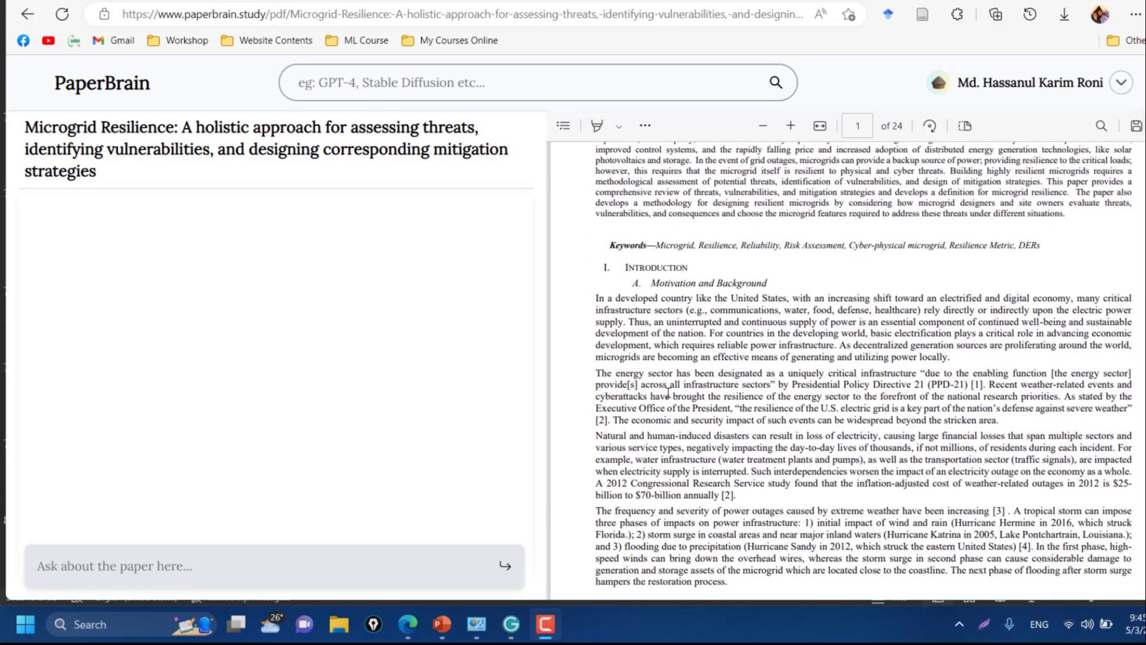
Highlight the line about disasters causing loss of electricity, then fit the whole page
{"action": "left_click", "coordinate": [594, 126]}
{"action": "left_click_drag", "start_coordinate": [595, 431], "coordinate": [861, 433]}
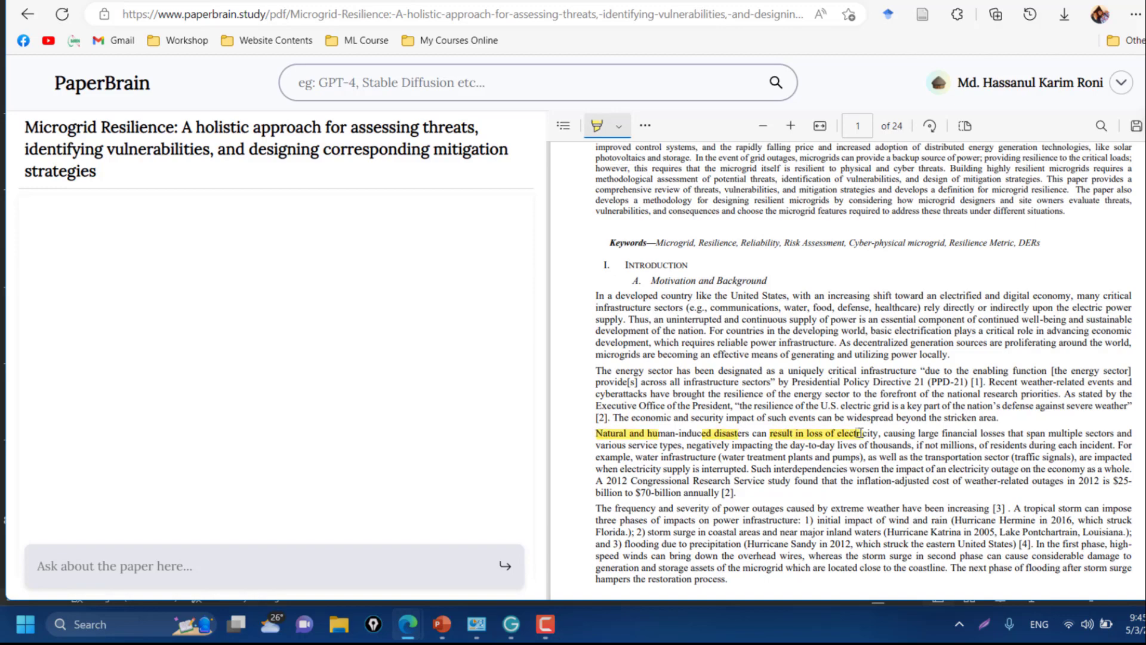
{"action": "left_click", "coordinate": [821, 129]}
Try Two page view, then return to Single page fitted to width
{"action": "left_click", "coordinate": [965, 126]}
{"action": "left_click", "coordinate": [861, 194]}
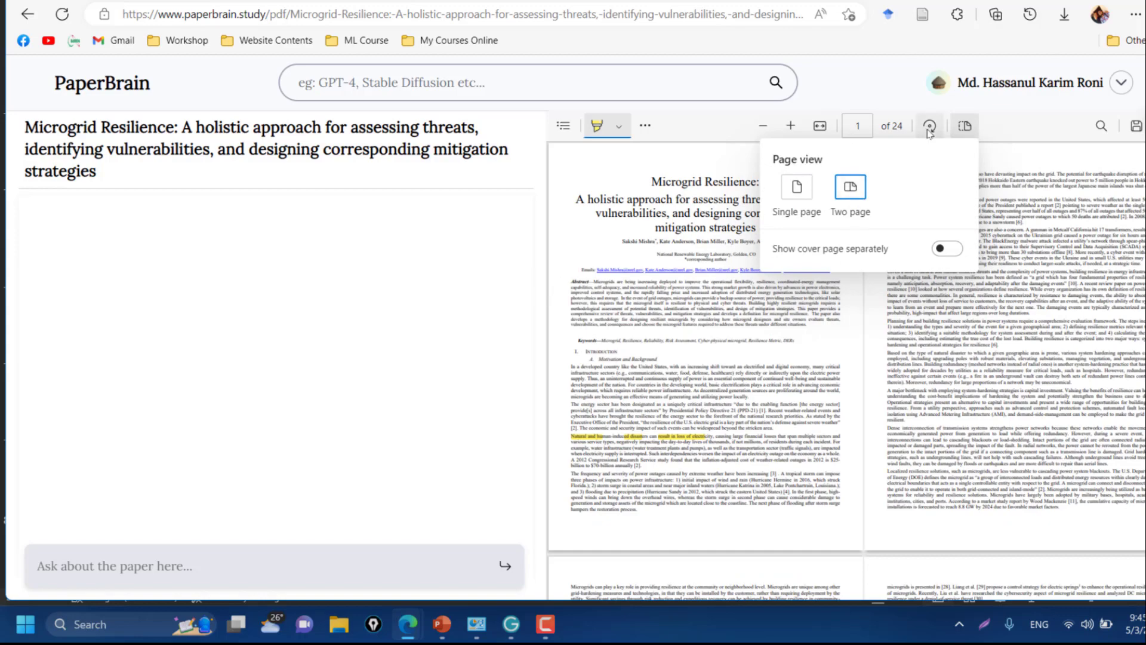
{"action": "left_click", "coordinate": [795, 194]}
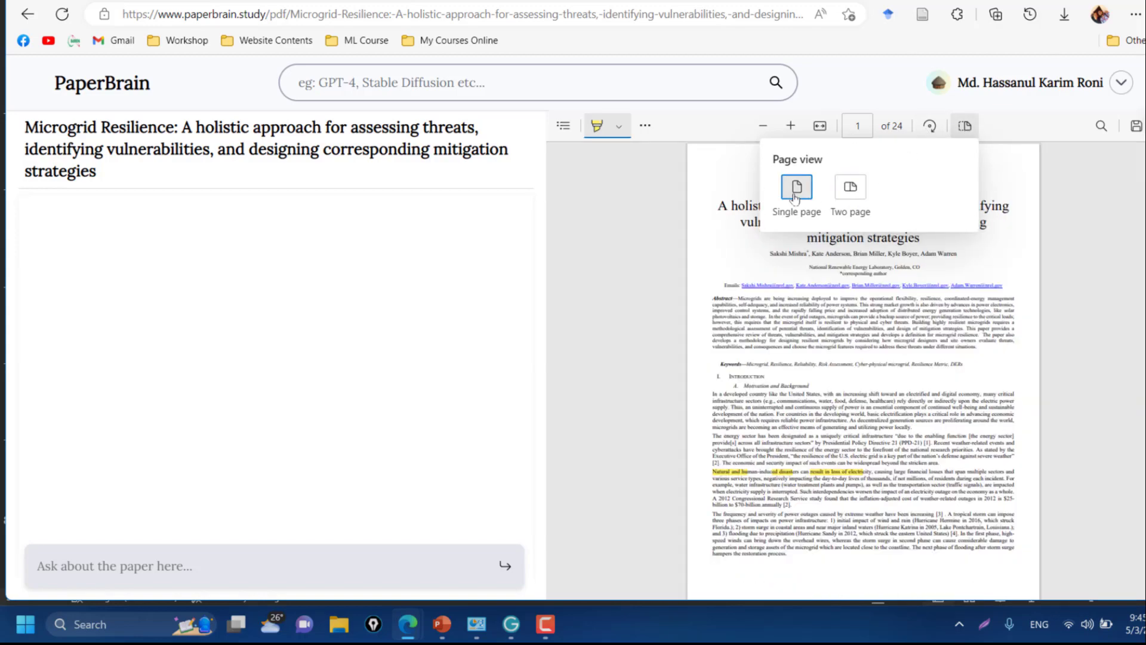
{"action": "left_click", "coordinate": [822, 127]}
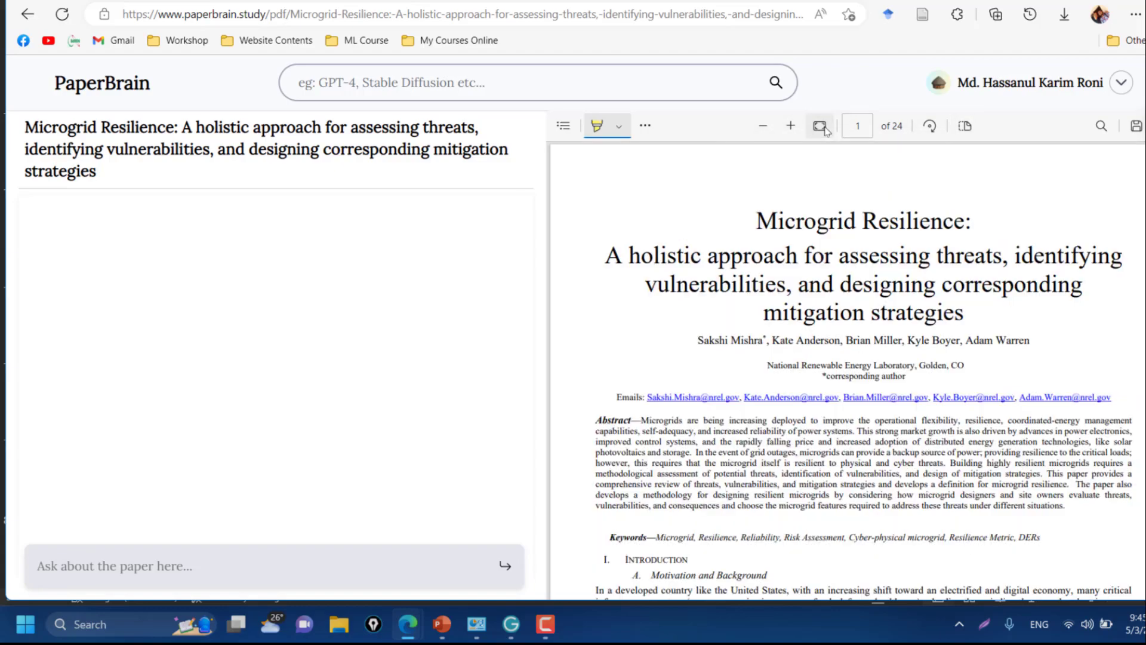
{"action": "scroll", "coordinate": [781, 346], "scroll_direction": "down", "scroll_amount": 5}
{"action": "scroll", "coordinate": [781, 347], "scroll_direction": "down", "scroll_amount": 15}
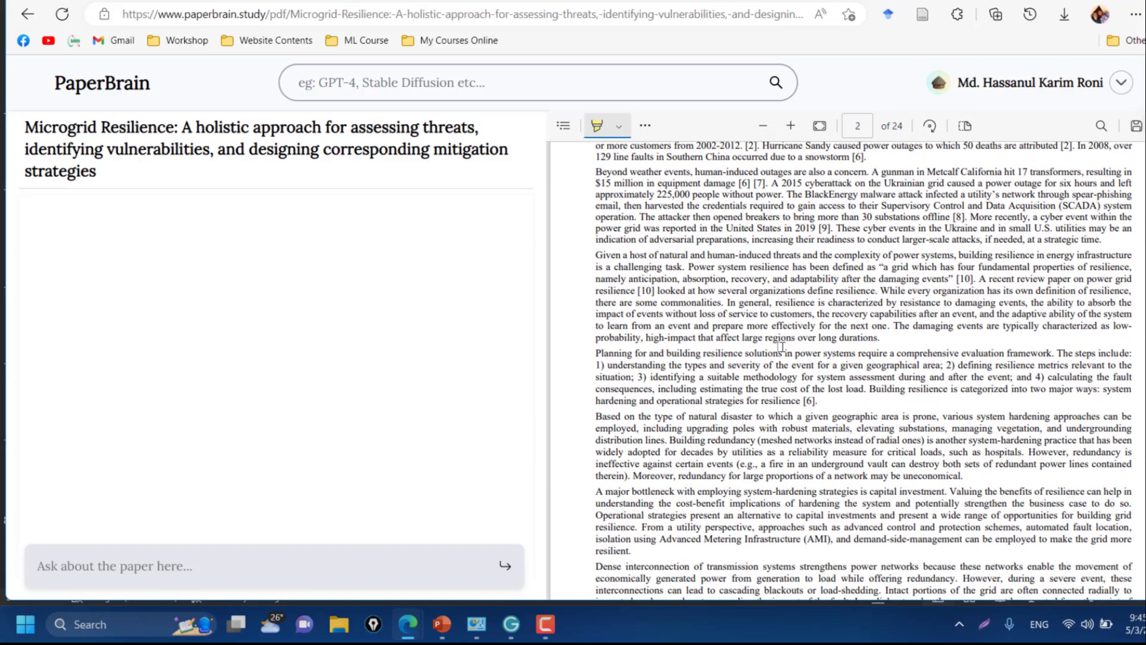
{"action": "scroll", "coordinate": [701, 308], "scroll_direction": "down", "scroll_amount": 6}
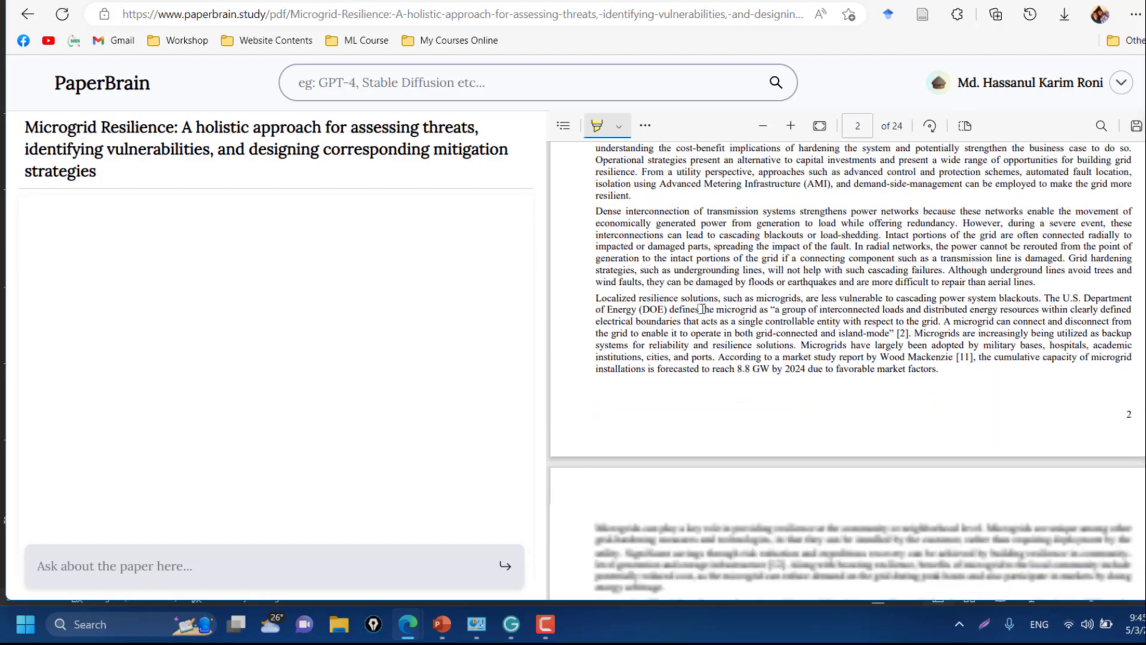
{"action": "scroll", "coordinate": [701, 309], "scroll_direction": "down", "scroll_amount": 7}
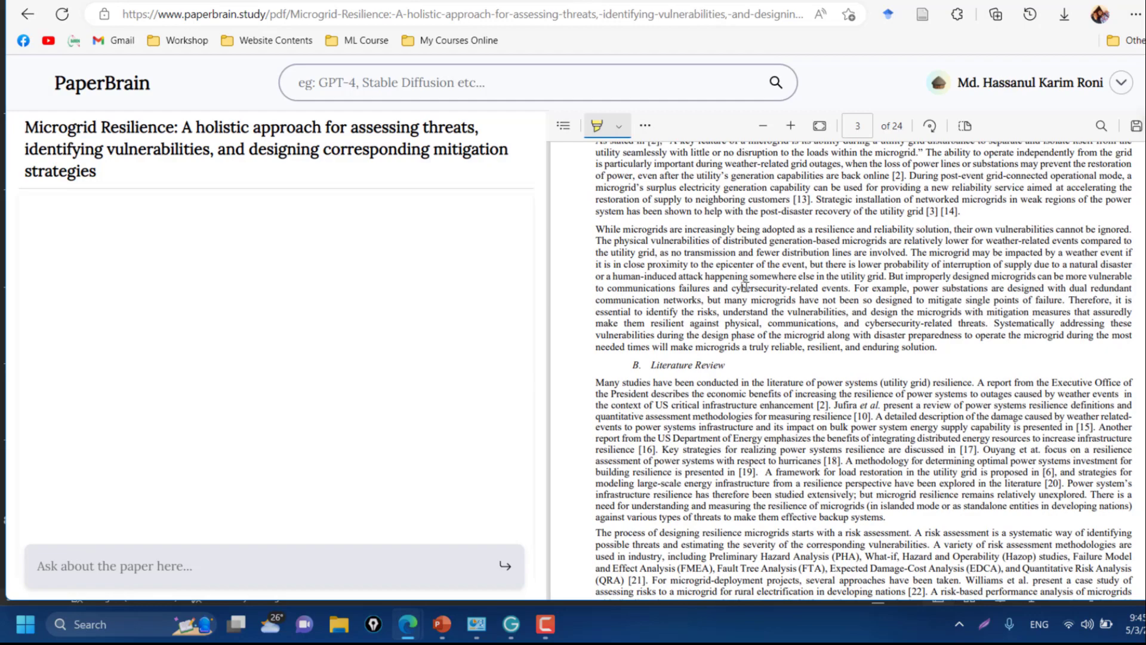
{"action": "scroll", "coordinate": [656, 281], "scroll_direction": "up", "scroll_amount": 5}
{"action": "scroll", "coordinate": [657, 280], "scroll_direction": "up", "scroll_amount": 20}
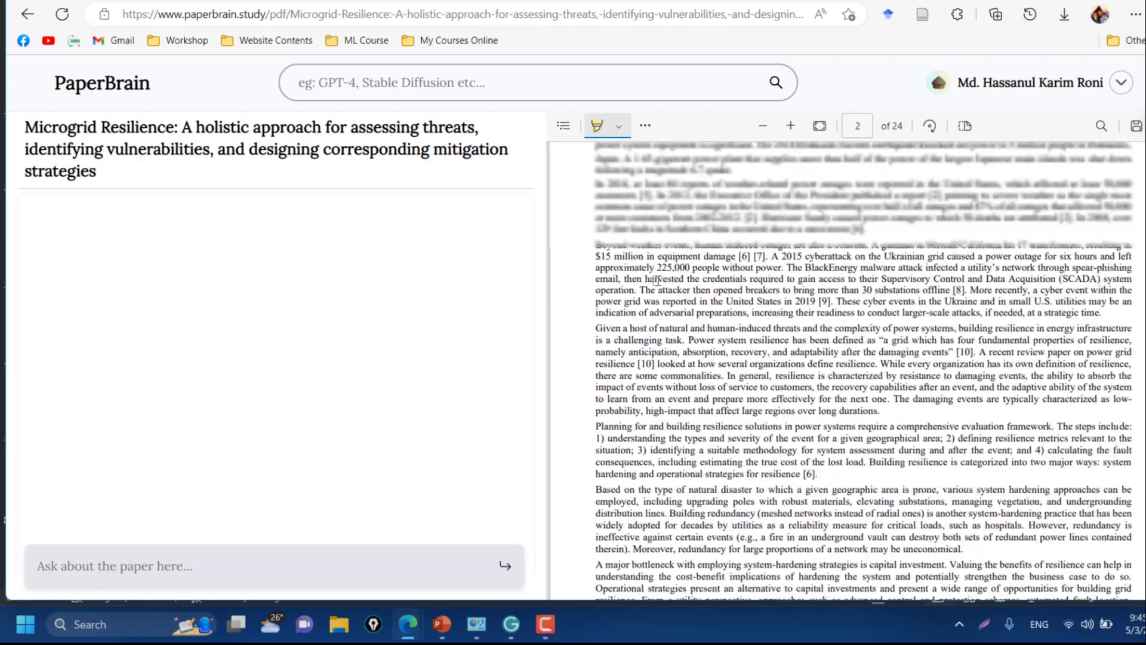
Ask the paper chat 'What is this paper about?'
{"action": "left_click", "coordinate": [138, 567]}
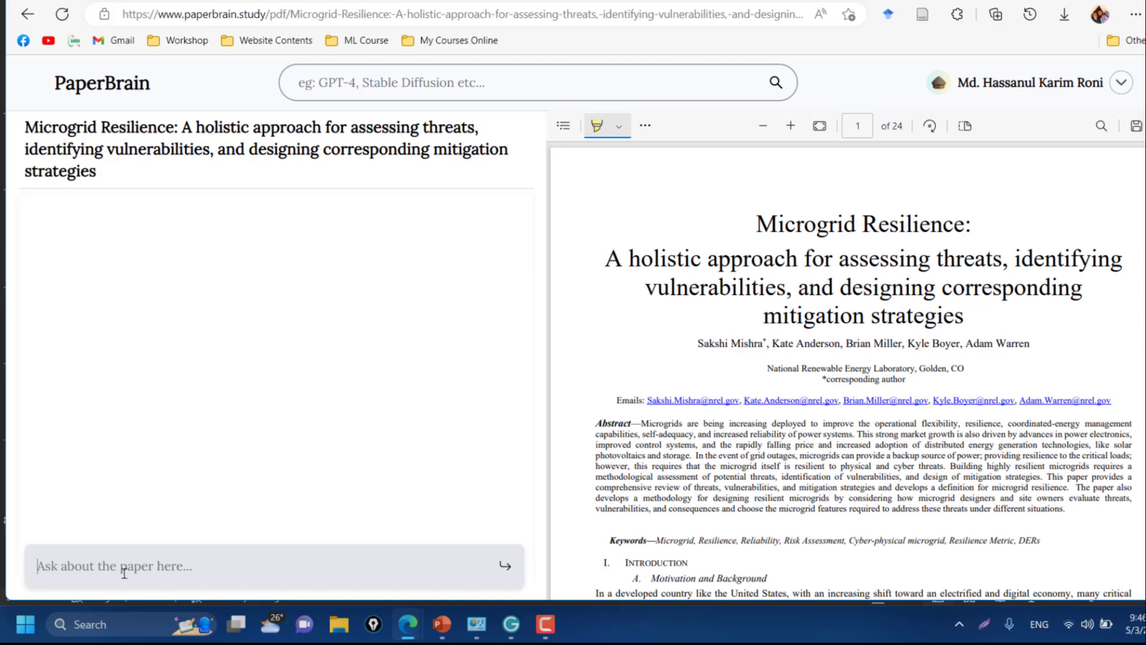
{"action": "type", "text": "What is this "}
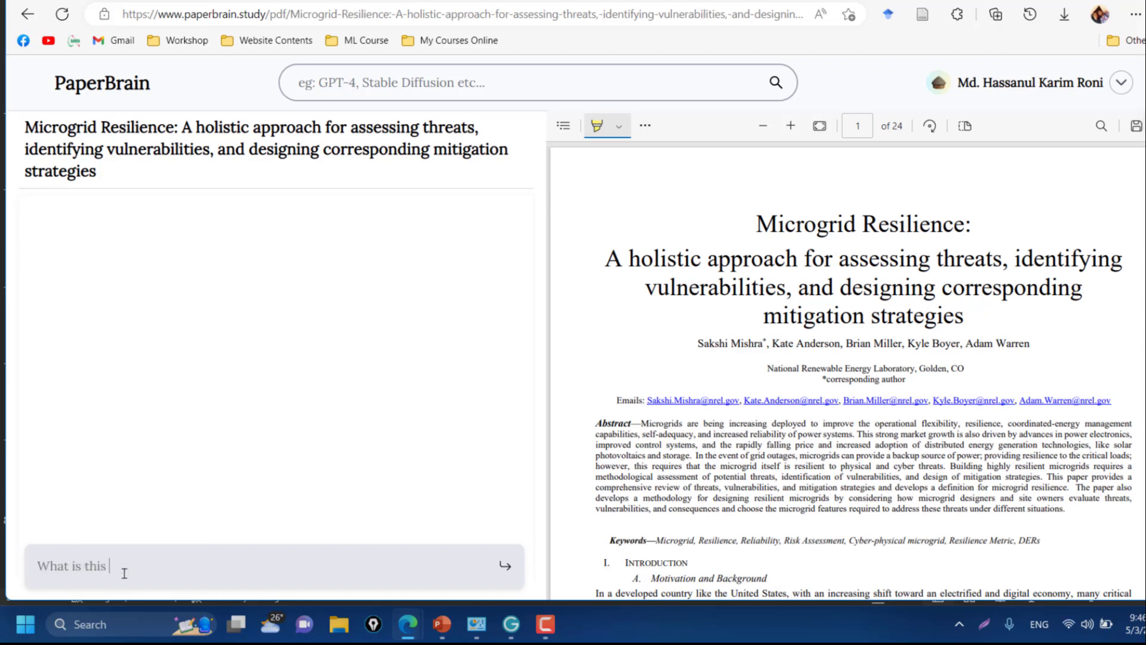
{"action": "type", "text": "paper about?"}
{"action": "key", "text": "Return"}
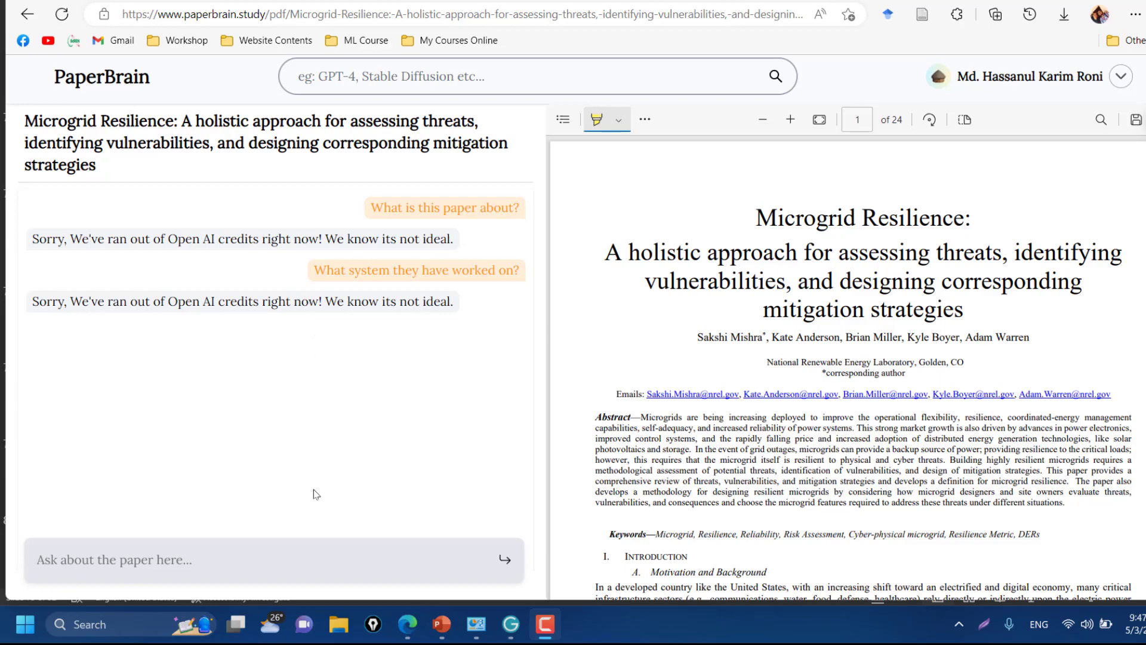
{"action": "scroll", "coordinate": [717, 481], "scroll_direction": "down", "scroll_amount": 6}
{"action": "scroll", "coordinate": [717, 481], "scroll_direction": "up", "scroll_amount": 6}
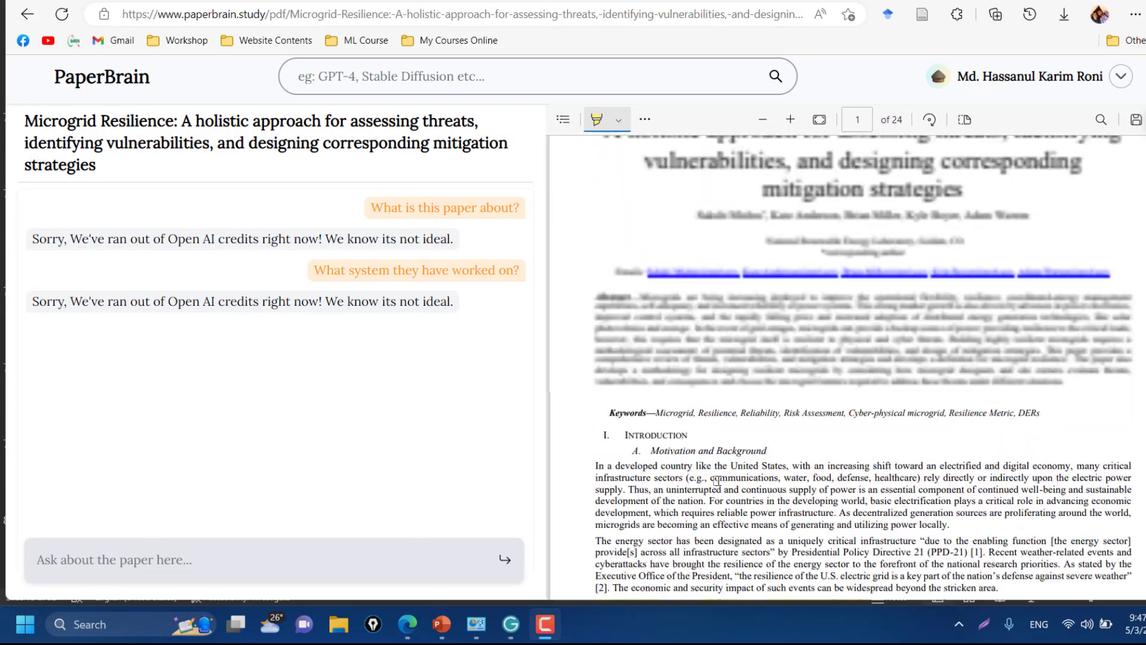